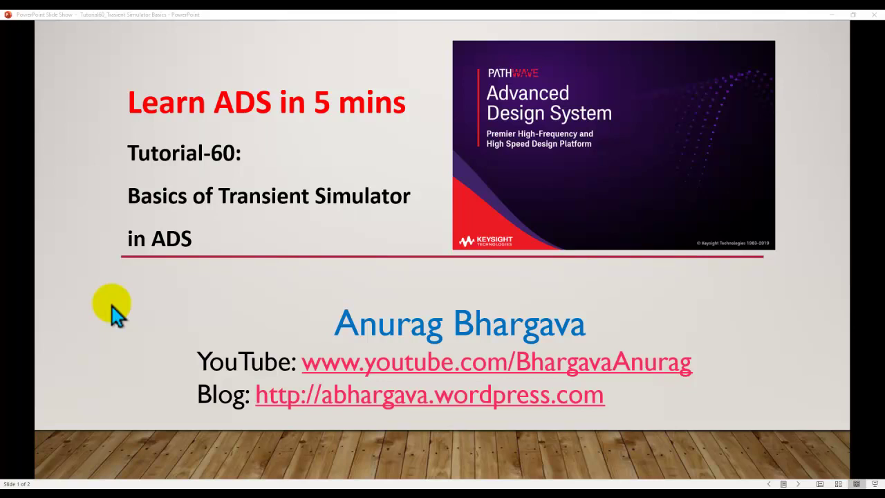
Step: Step to slide 2, return to the title slide, and bring the ADS schematic window forward
{"action": "left_click", "coordinate": [112, 306]}
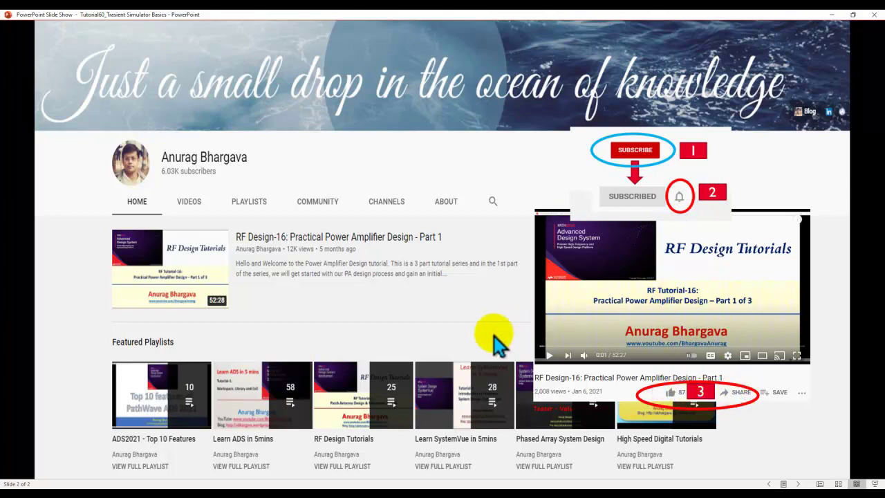
{"action": "key", "text": "Left"}
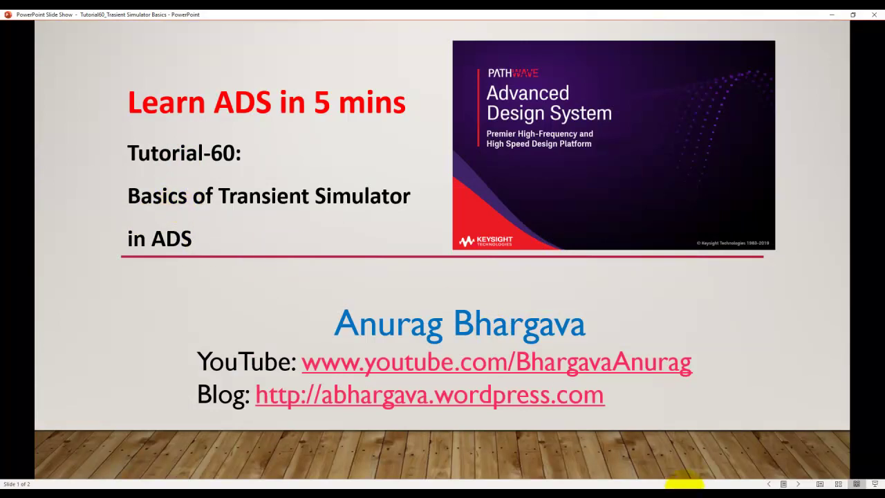
{"action": "mouse_move", "coordinate": [640, 486]}
{"action": "left_click", "coordinate": [667, 470]}
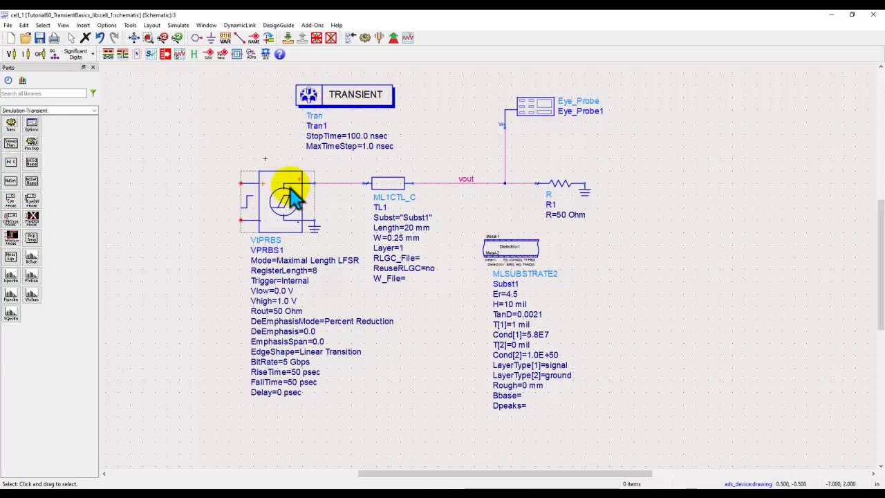
Step: Show the Sources-Time Domain parts palette, then select and deselect the TL1 transmission line
{"action": "left_click", "coordinate": [94, 111]}
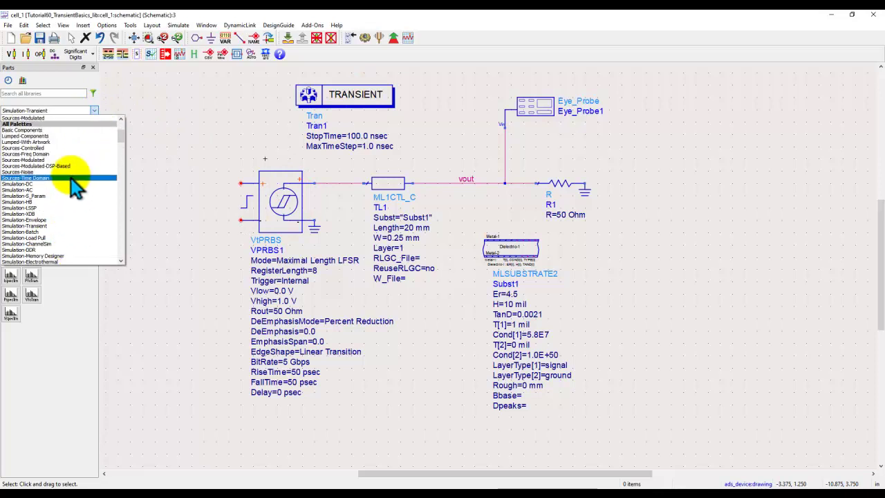
{"action": "left_click", "coordinate": [66, 178]}
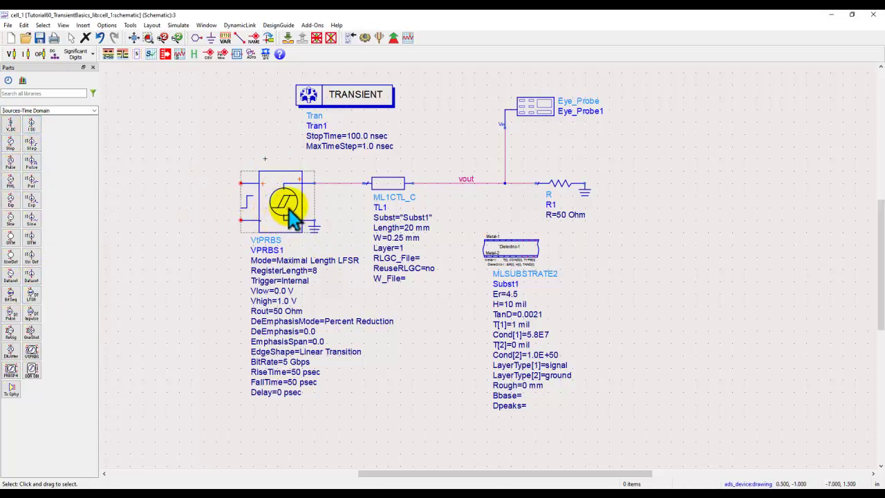
{"action": "left_click", "coordinate": [383, 183]}
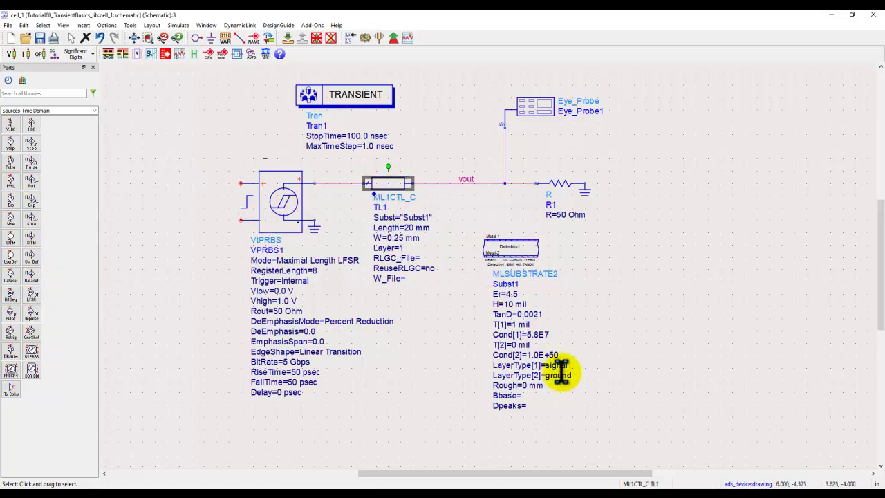
{"action": "left_click", "coordinate": [426, 315]}
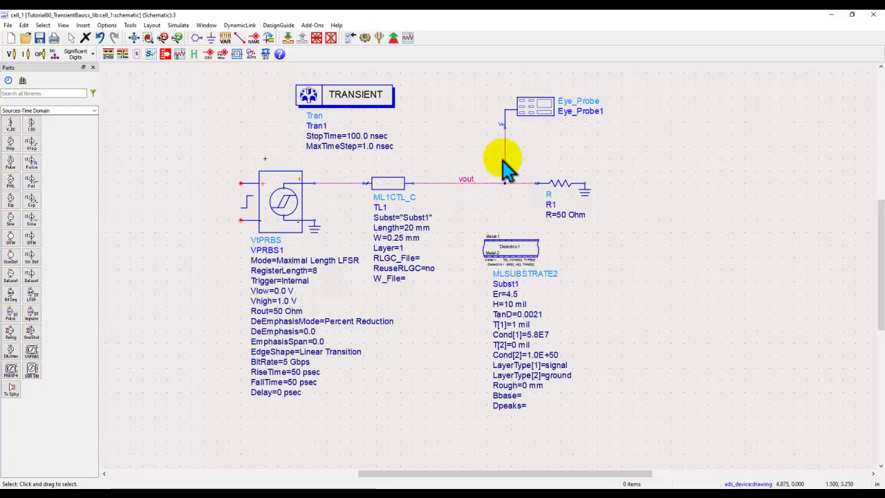
Step: Set Eye_Probe1's PRBS source to VPRBS1 and apply the change
{"action": "double_click", "coordinate": [539, 111]}
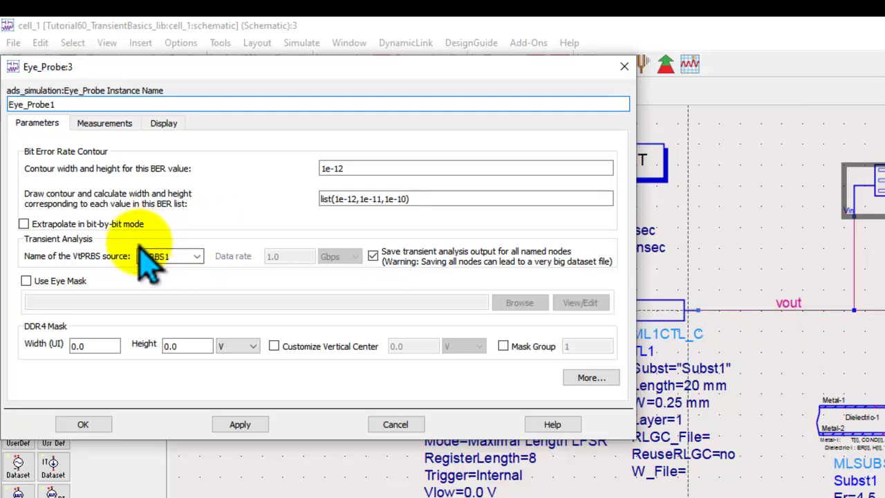
{"action": "left_click", "coordinate": [198, 257]}
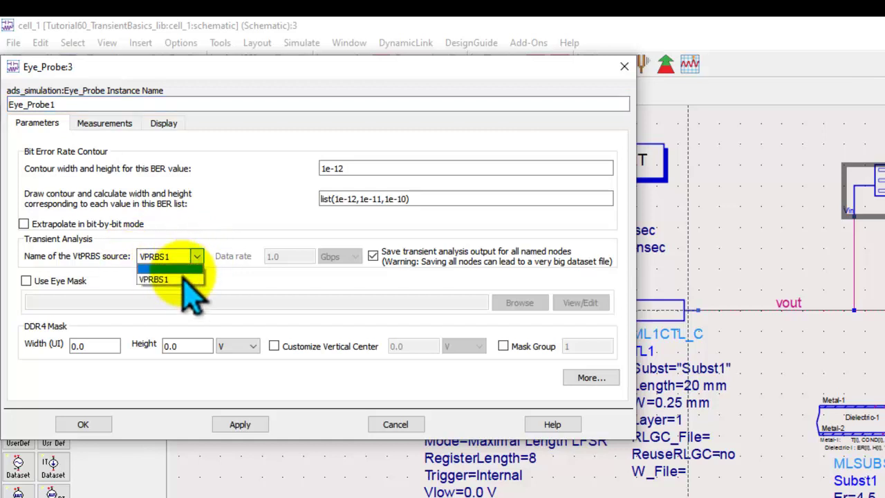
{"action": "left_click", "coordinate": [183, 280]}
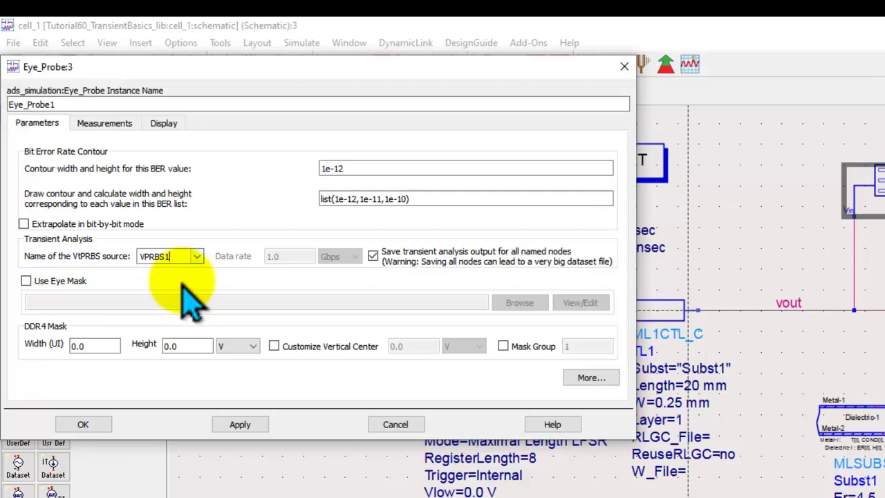
{"action": "left_click", "coordinate": [78, 423]}
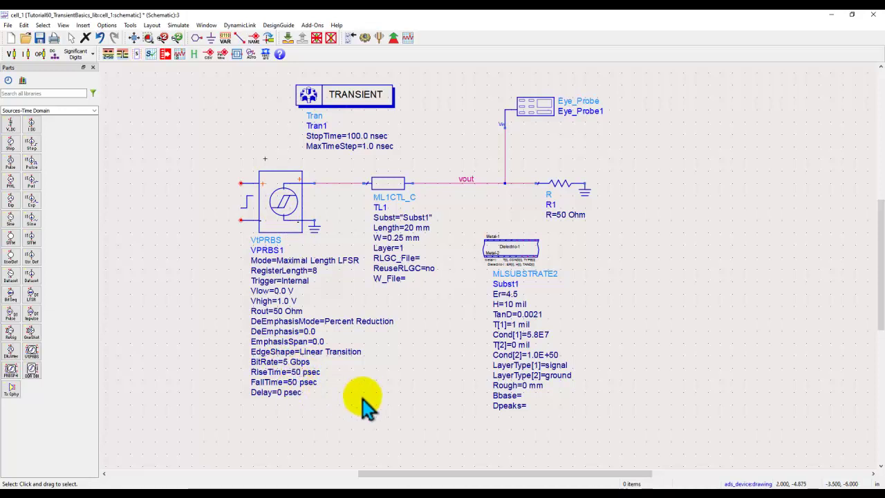
{"action": "double_click", "coordinate": [337, 103]}
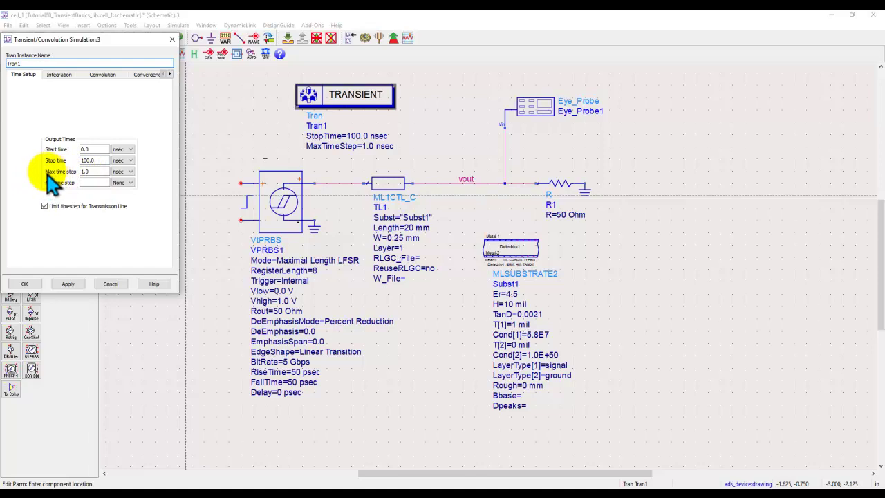
{"action": "left_click", "coordinate": [26, 284]}
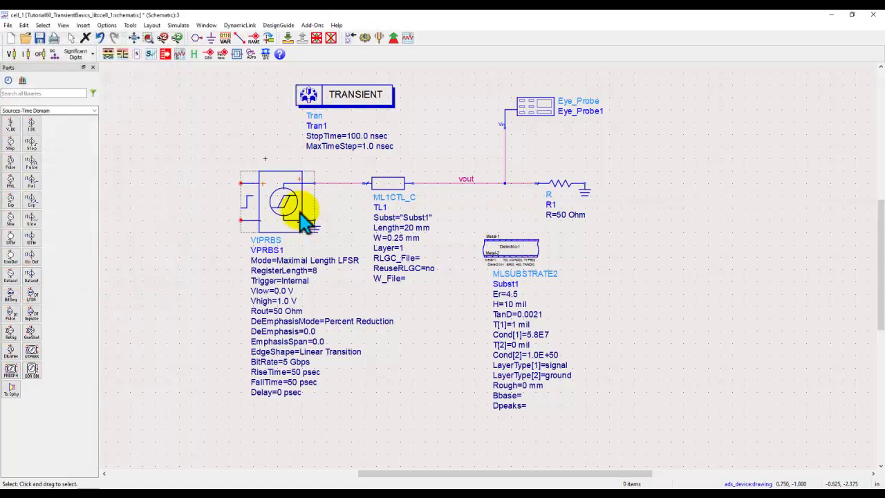
Step: Run the transient simulation, then review and close the hpeesofsim message window
{"action": "left_click", "coordinate": [365, 38]}
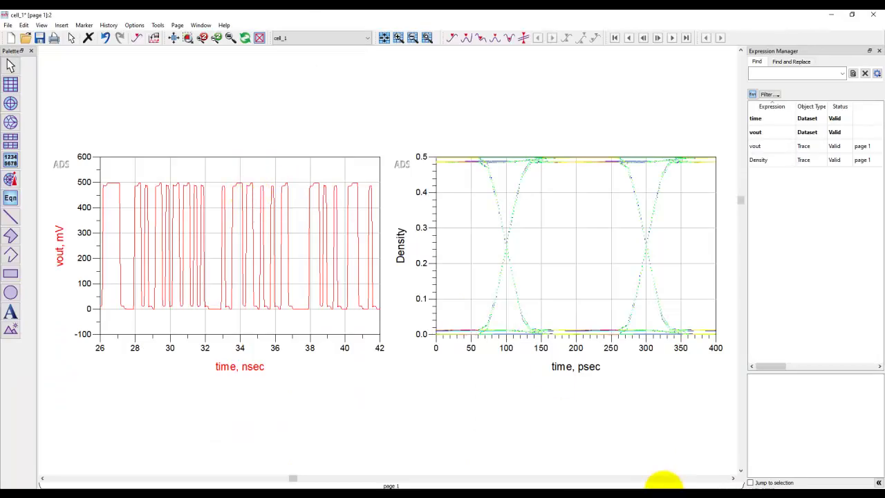
{"action": "mouse_move", "coordinate": [640, 484]}
{"action": "left_click", "coordinate": [660, 474]}
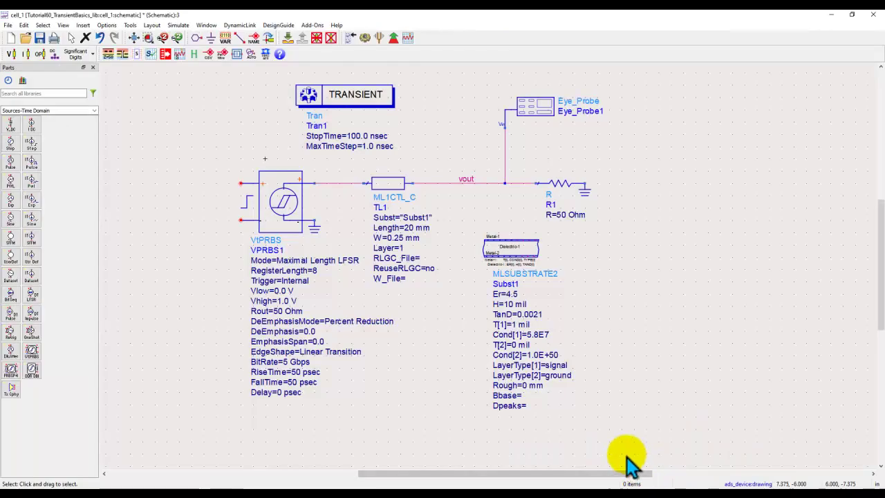
{"action": "left_click", "coordinate": [676, 484]}
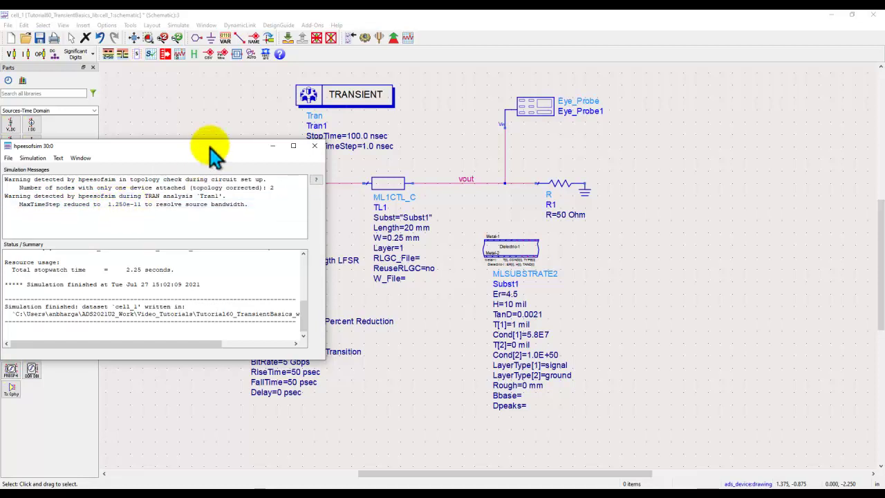
{"action": "left_click_drag", "start_coordinate": [212, 148], "coordinate": [235, 220]}
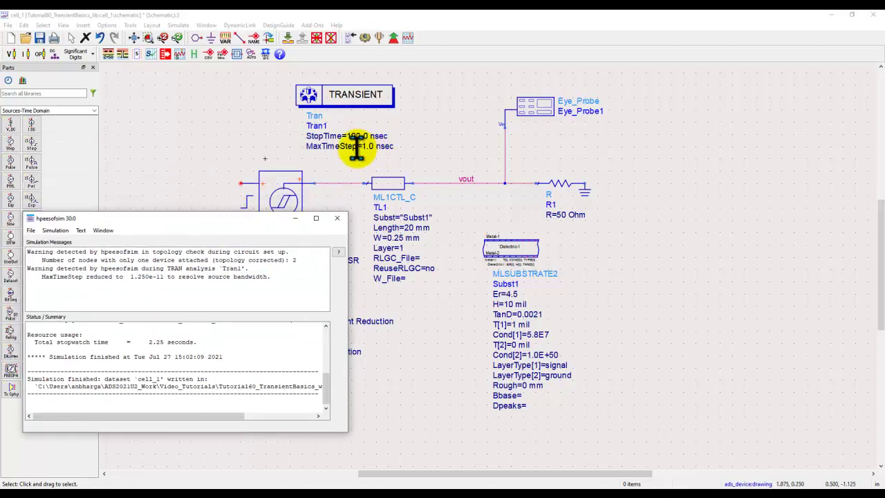
{"action": "left_click", "coordinate": [337, 220]}
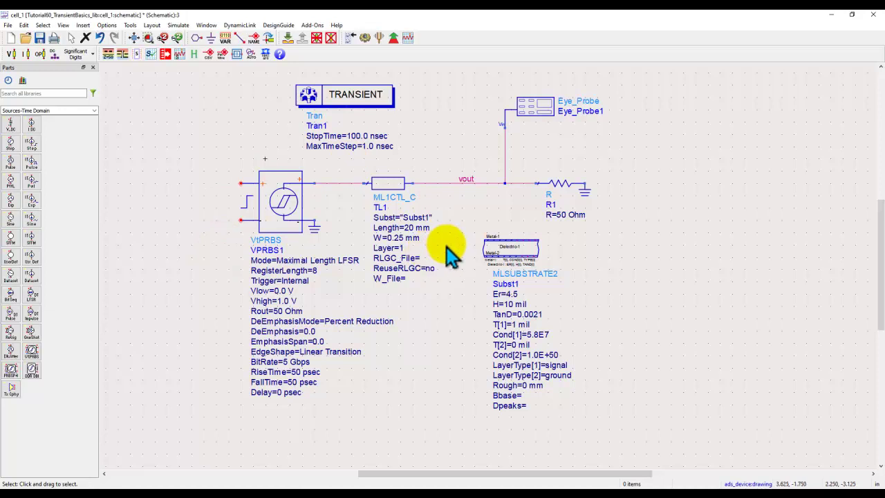
{"action": "left_click", "coordinate": [681, 482]}
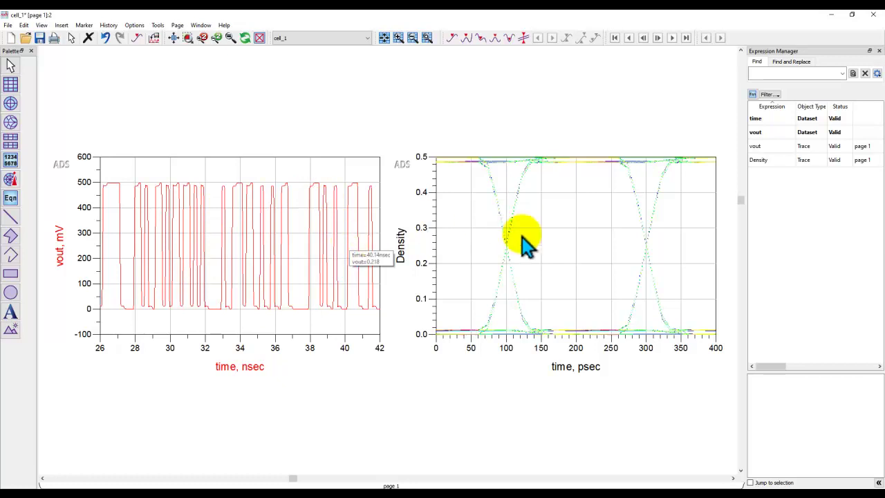
{"action": "double_click", "coordinate": [567, 263]}
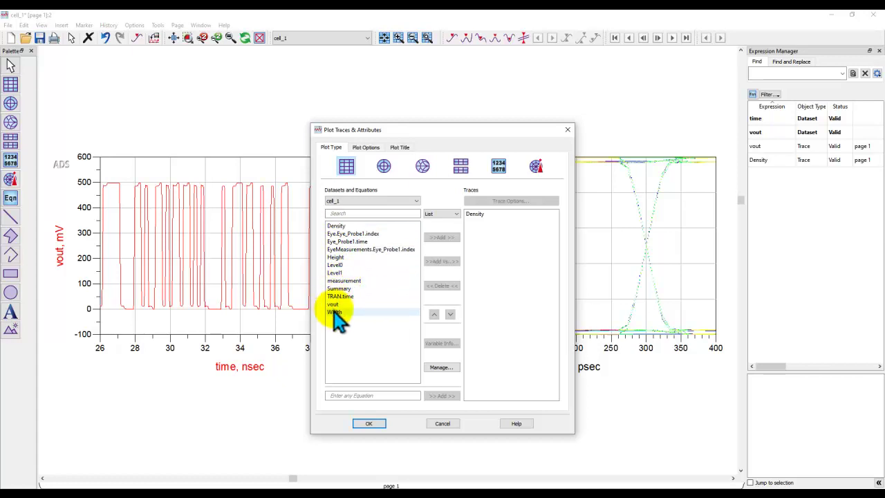
{"action": "left_click", "coordinate": [446, 423]}
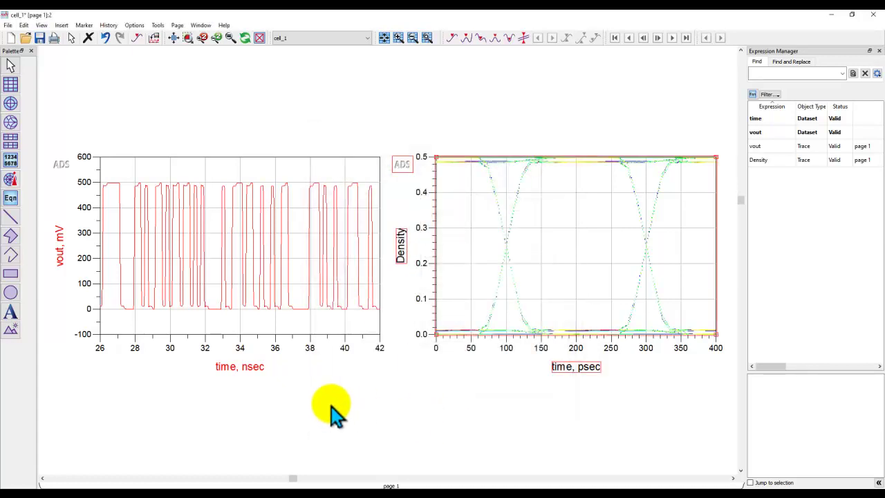
{"action": "left_click", "coordinate": [332, 408]}
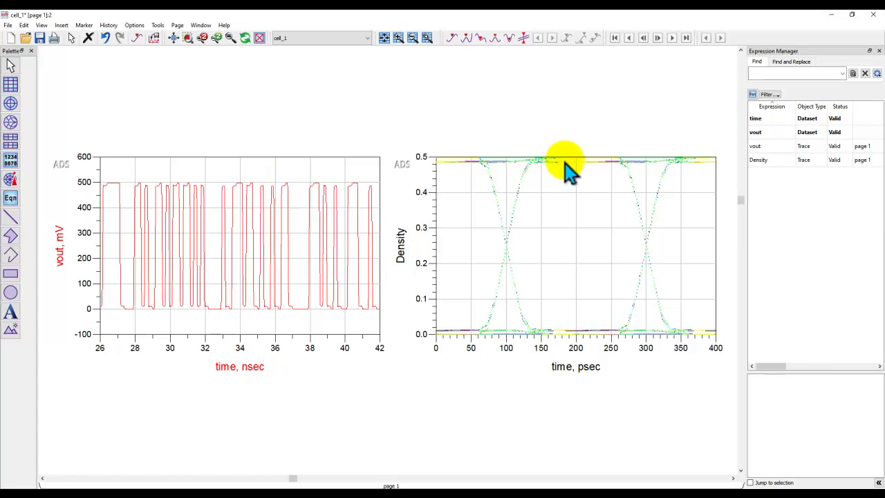
{"action": "mouse_move", "coordinate": [646, 487]}
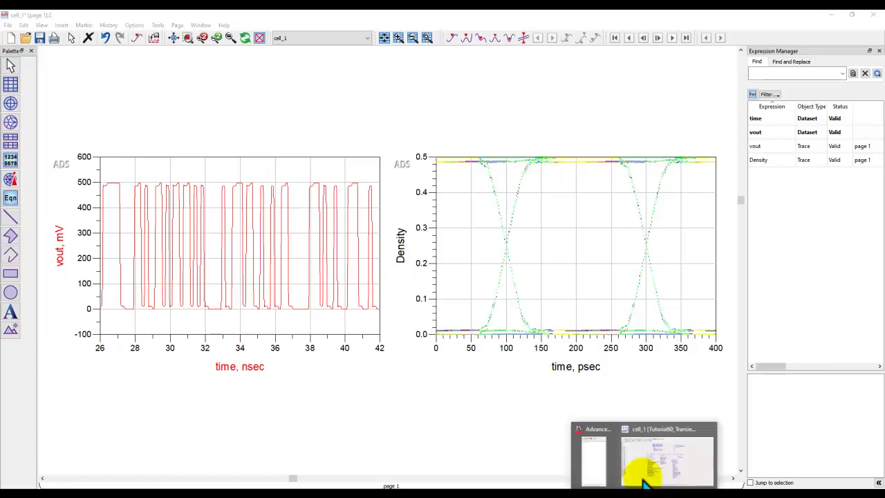
Step: Change TL1's width on the schematic to 0.5 mm
{"action": "left_click", "coordinate": [646, 463]}
{"action": "double_click", "coordinate": [397, 237]}
{"action": "type", "text": "0.5"}
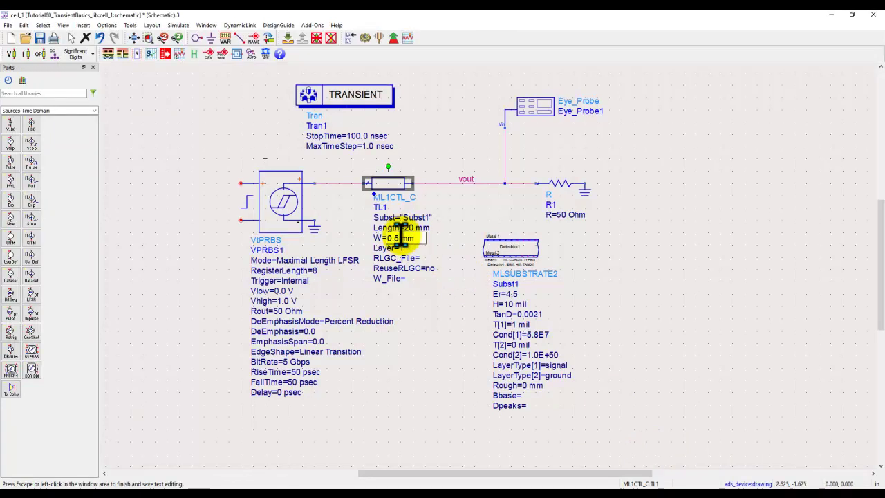
{"action": "left_click", "coordinate": [429, 325]}
Step: Rerun the transient simulation, review the plots, and reopen Tran1's settings
{"action": "left_click", "coordinate": [365, 37]}
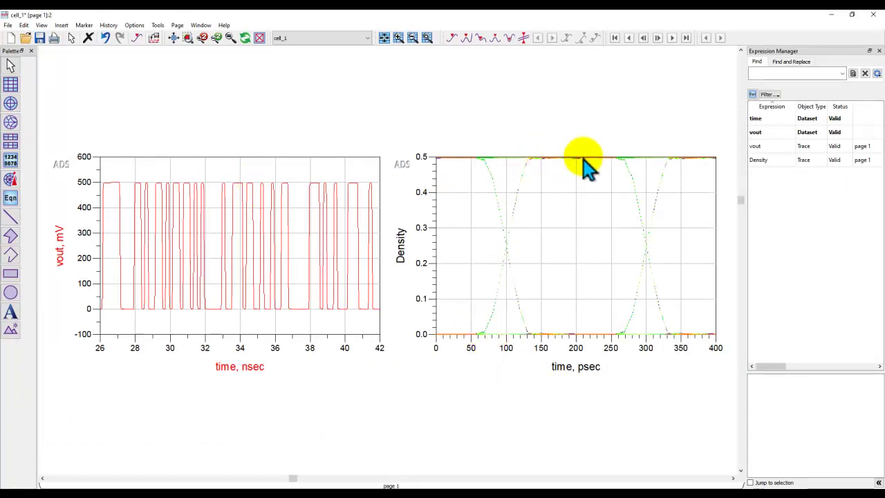
{"action": "mouse_move", "coordinate": [660, 343]}
{"action": "mouse_move", "coordinate": [646, 482]}
{"action": "left_click", "coordinate": [661, 460]}
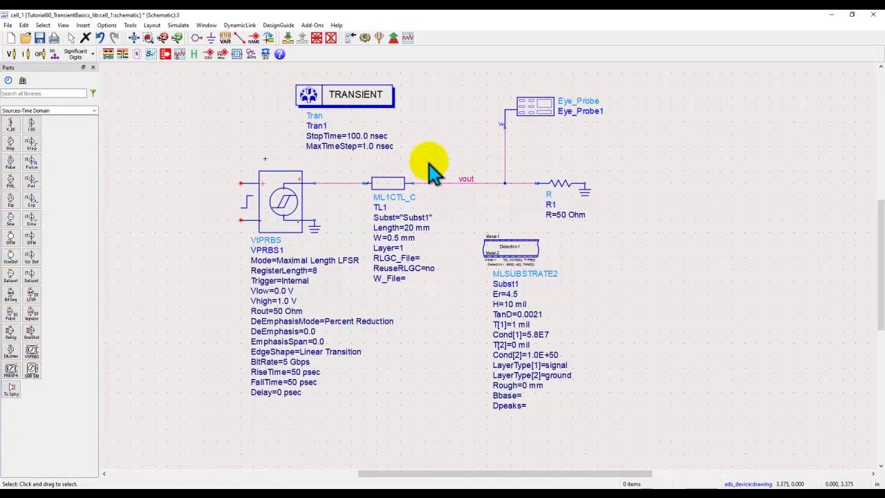
{"action": "double_click", "coordinate": [352, 100]}
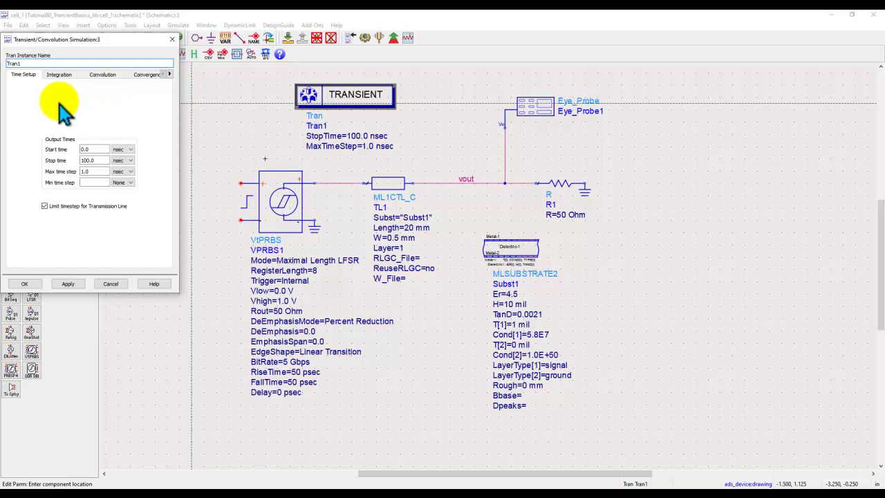
Step: Switch Tran1's integration time step control to Fixed and rerun the simulation
{"action": "left_click", "coordinate": [60, 76]}
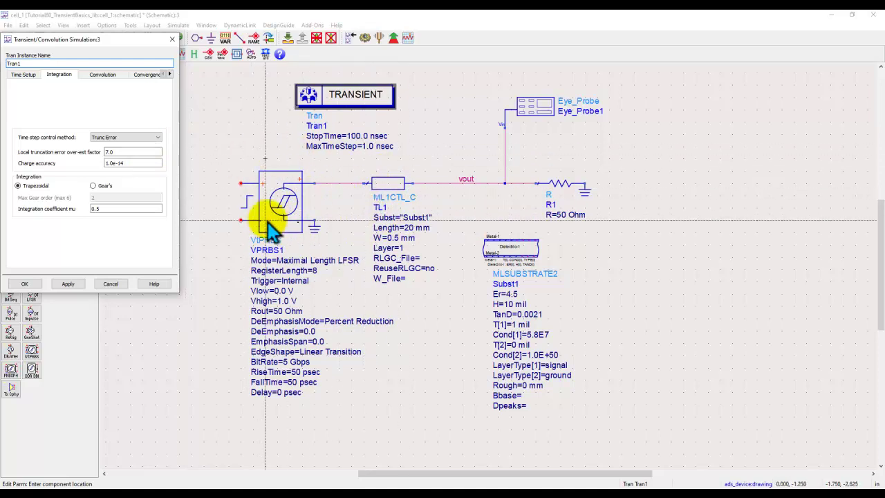
{"action": "left_click", "coordinate": [148, 138]}
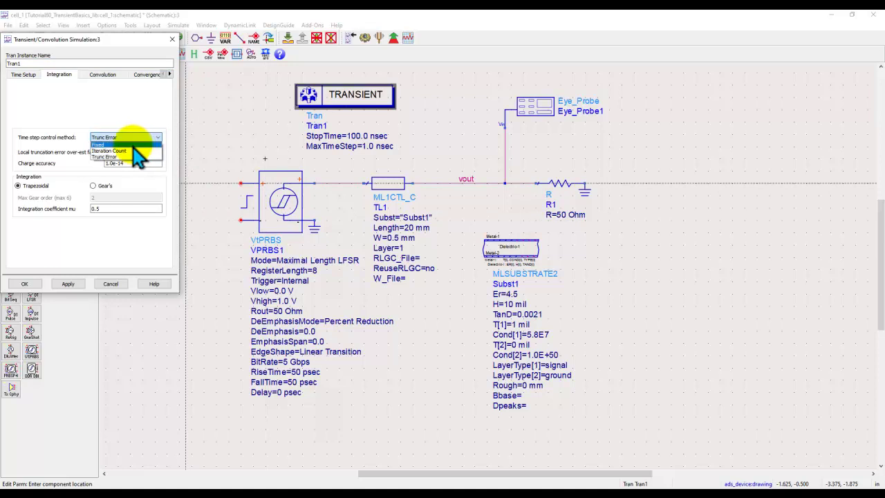
{"action": "left_click", "coordinate": [128, 146]}
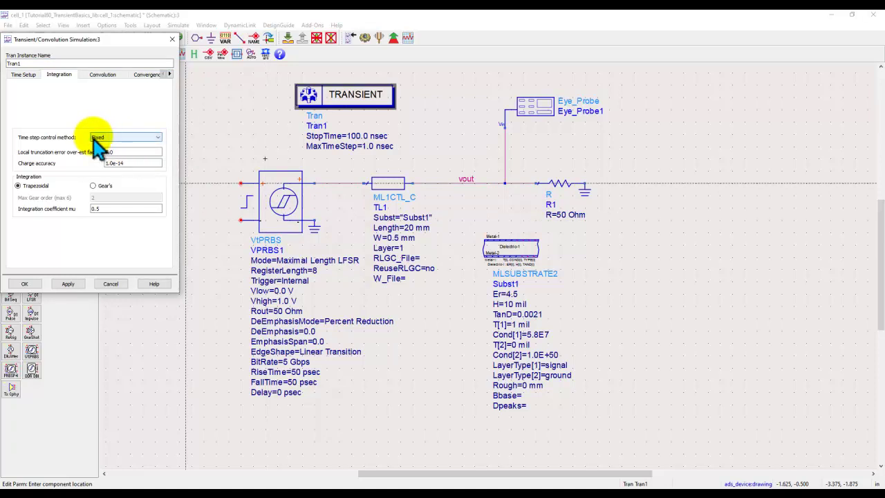
{"action": "left_click", "coordinate": [25, 285]}
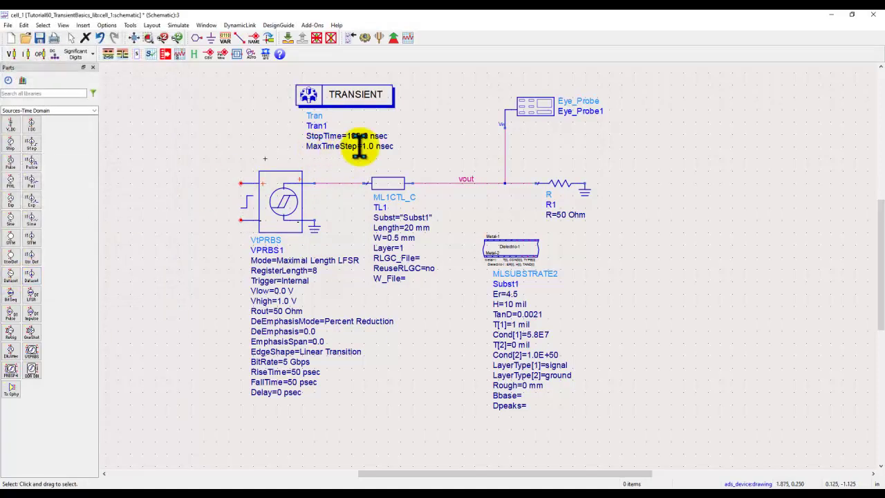
{"action": "left_click", "coordinate": [365, 38]}
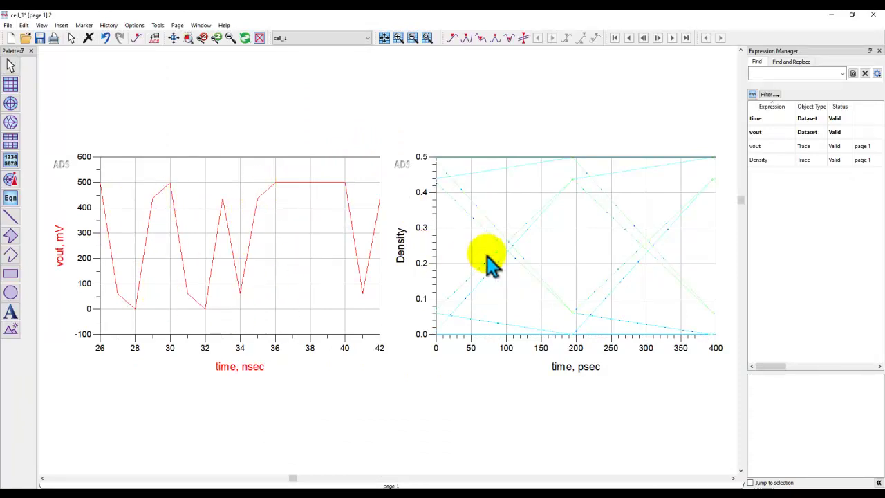
Step: Return to the schematic after viewing the jagged fixed-step plots
{"action": "mouse_move", "coordinate": [636, 485]}
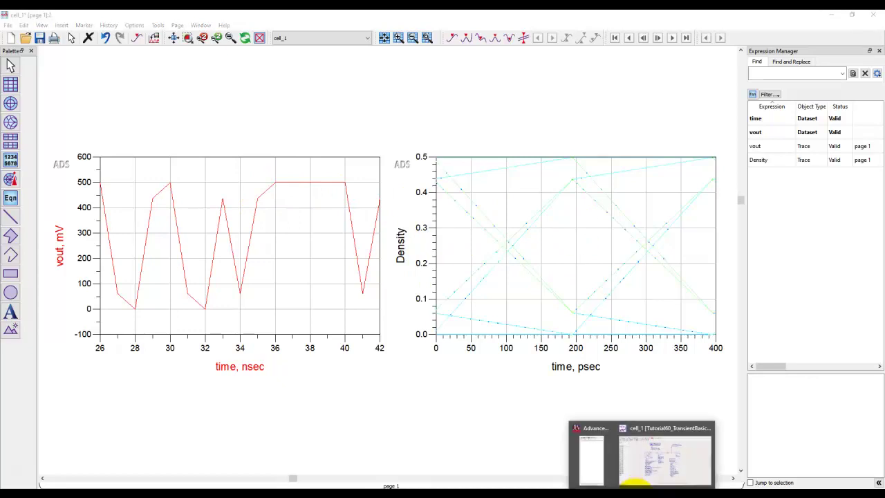
{"action": "left_click", "coordinate": [652, 464]}
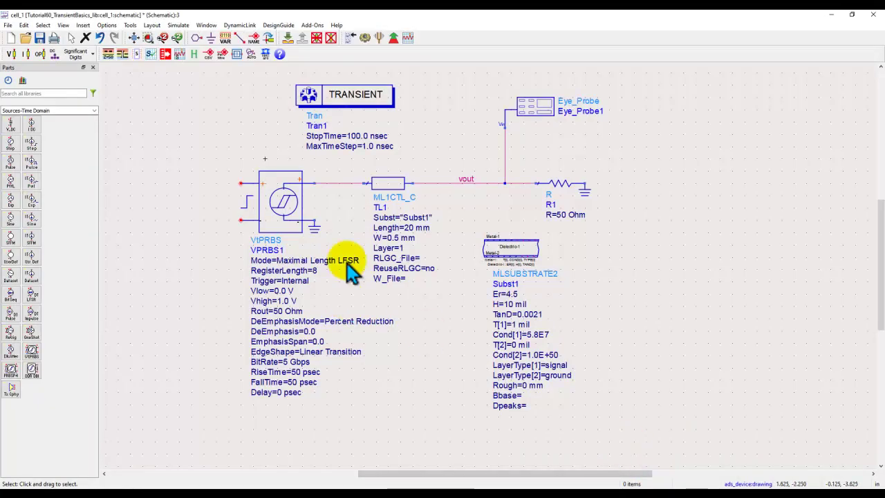
Step: Restore Tran1's time step control method to Trunc Error
{"action": "double_click", "coordinate": [297, 109]}
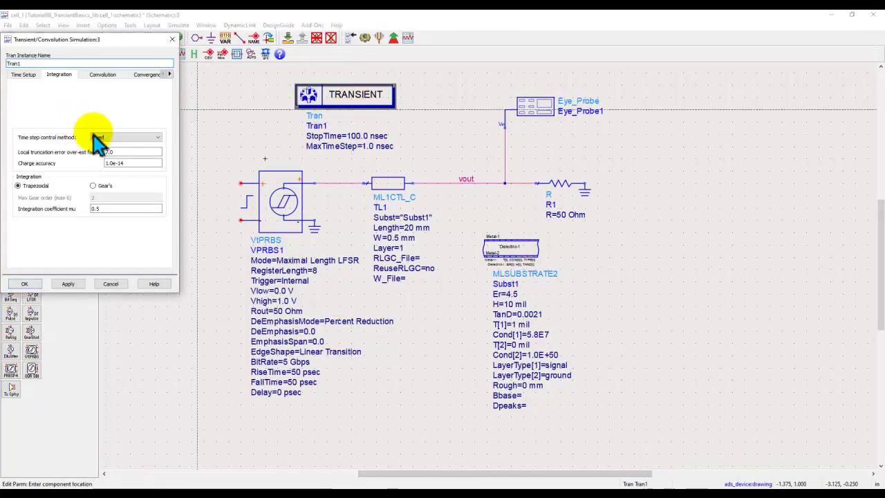
{"action": "left_click", "coordinate": [24, 75]}
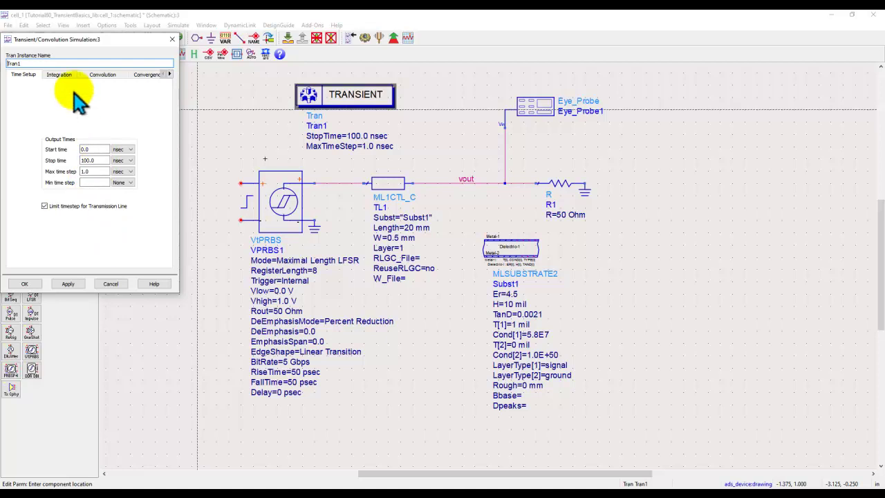
{"action": "left_click", "coordinate": [60, 75]}
{"action": "left_click", "coordinate": [125, 137]}
{"action": "left_click", "coordinate": [118, 153]}
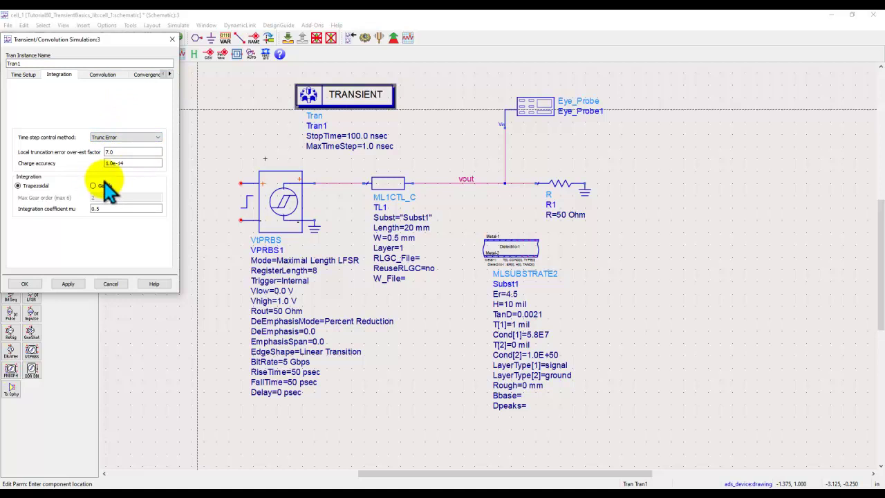
{"action": "left_click", "coordinate": [25, 284]}
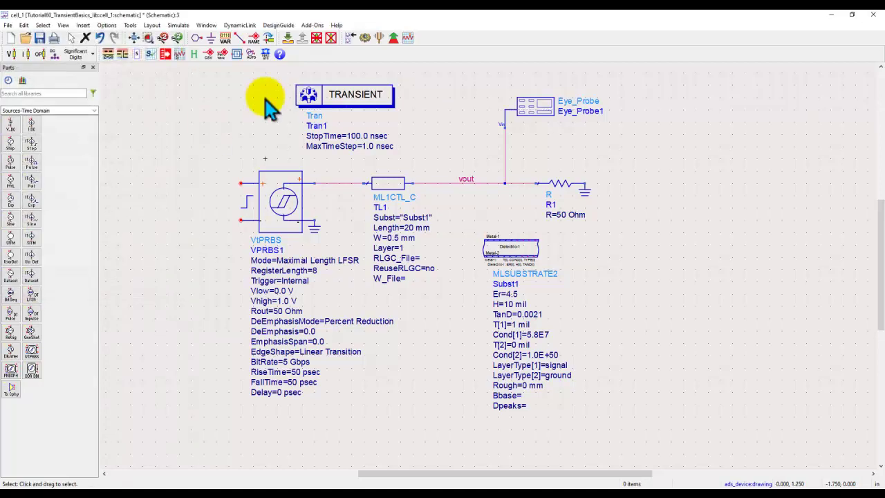
Step: Rerun the simulation for smooth waveforms and reopen Tran1's settings
{"action": "left_click", "coordinate": [365, 38]}
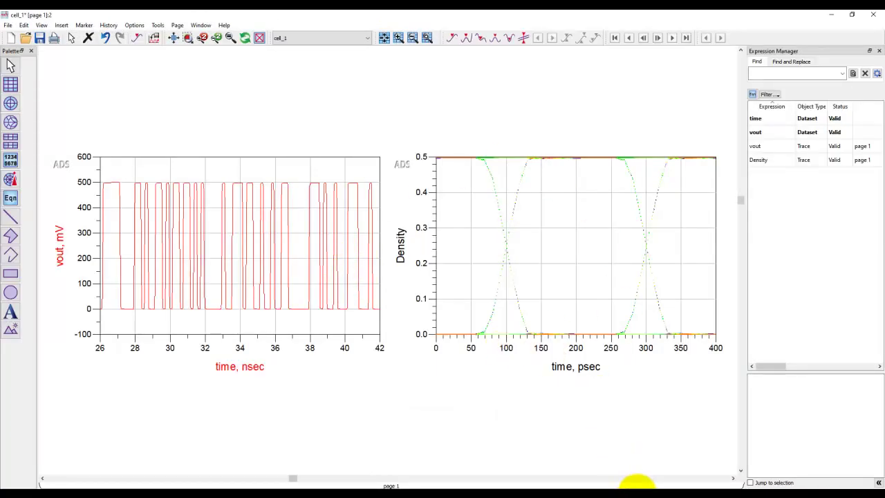
{"action": "left_click", "coordinate": [656, 476]}
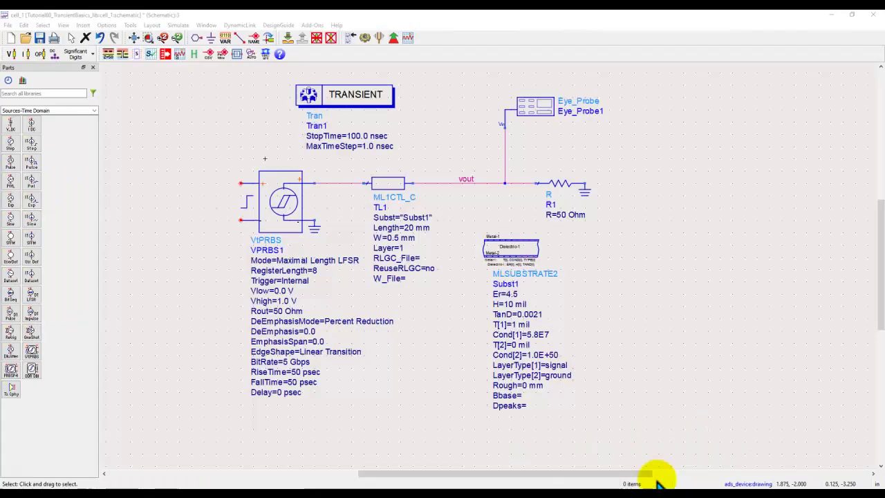
{"action": "double_click", "coordinate": [325, 96]}
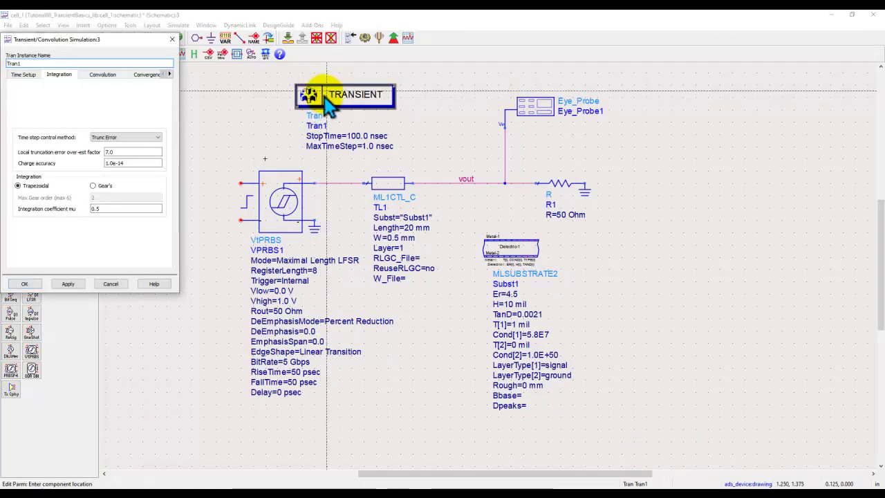
Step: Read the Integration Method table on the Transient Simulation Parameters help page
{"action": "left_click", "coordinate": [153, 284]}
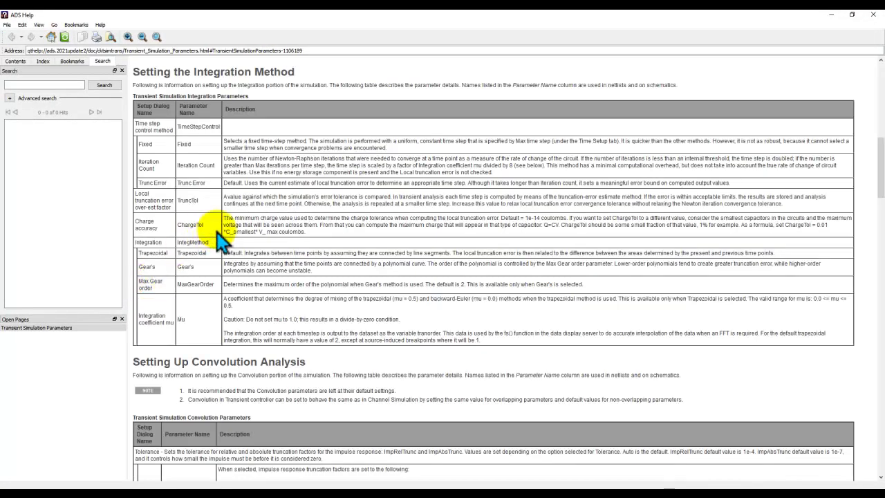
{"action": "scroll", "coordinate": [248, 217], "scroll_direction": "up", "scroll_amount": 2}
{"action": "scroll", "coordinate": [248, 217], "scroll_direction": "up", "scroll_amount": 5}
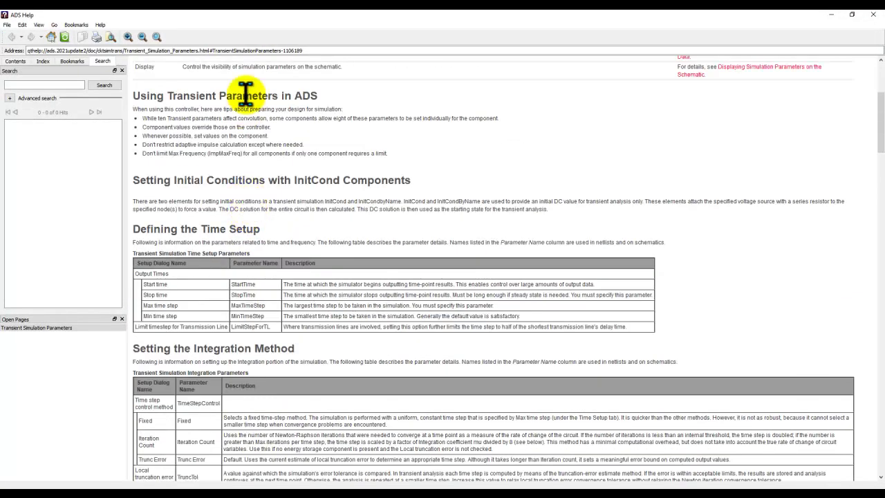
{"action": "scroll", "coordinate": [251, 301], "scroll_direction": "down", "scroll_amount": 6}
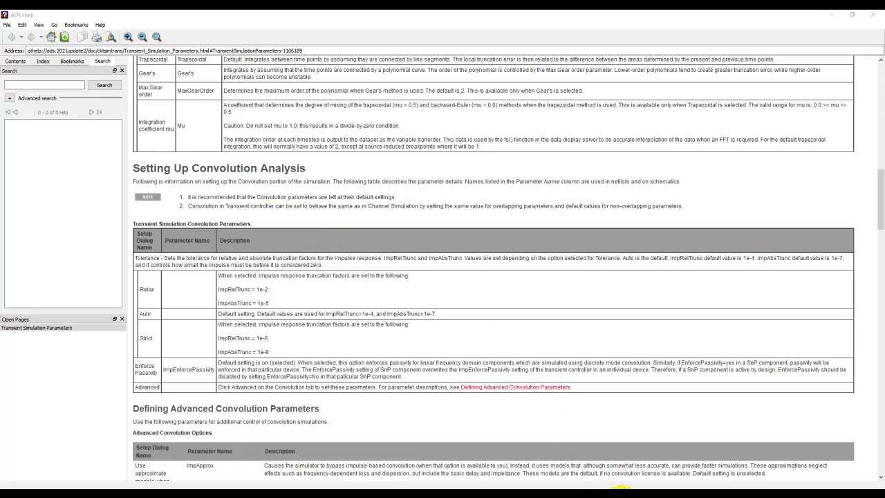
{"action": "left_click", "coordinate": [622, 471]}
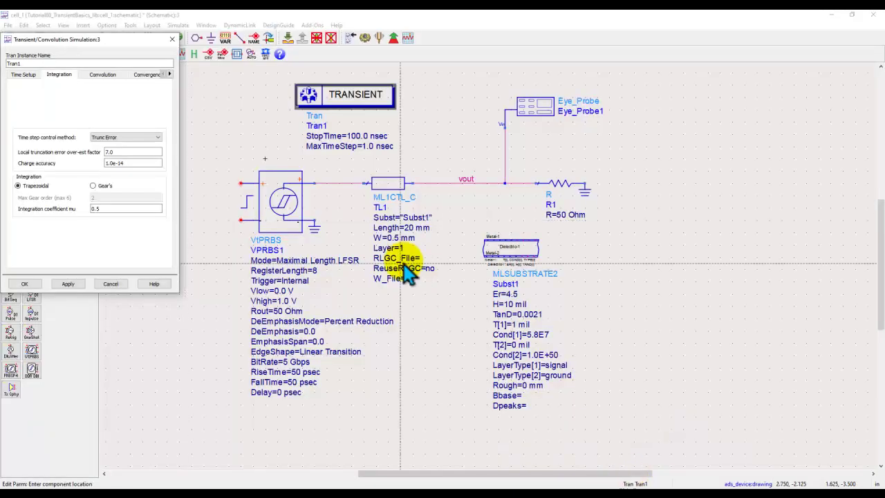
Step: Cancel Tran1's settings dialog without changes and select TL1 on the schematic
{"action": "left_click", "coordinate": [111, 284]}
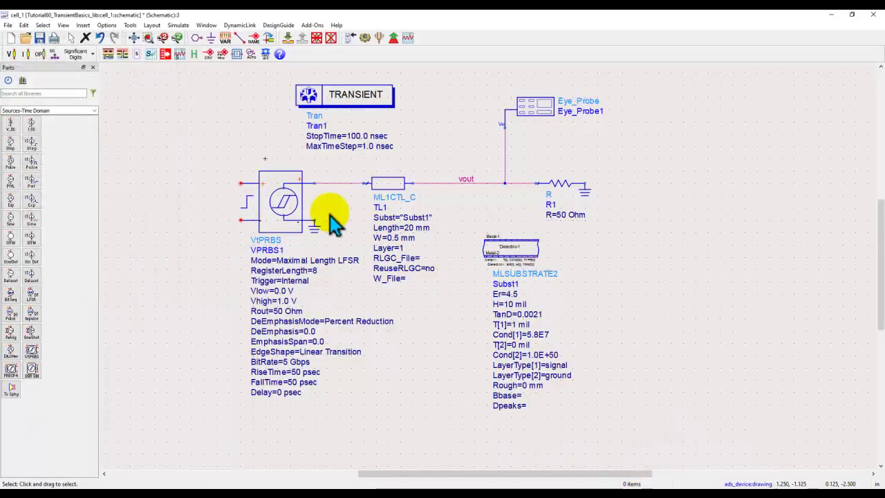
{"action": "left_click", "coordinate": [389, 195]}
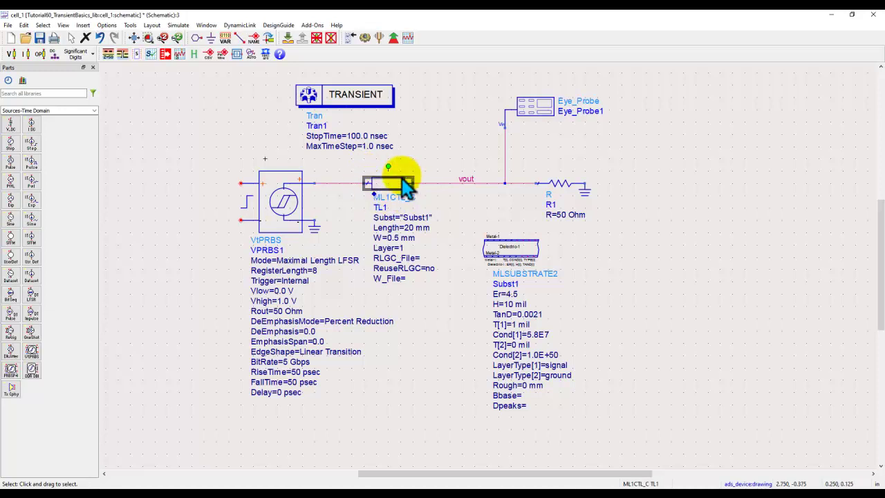